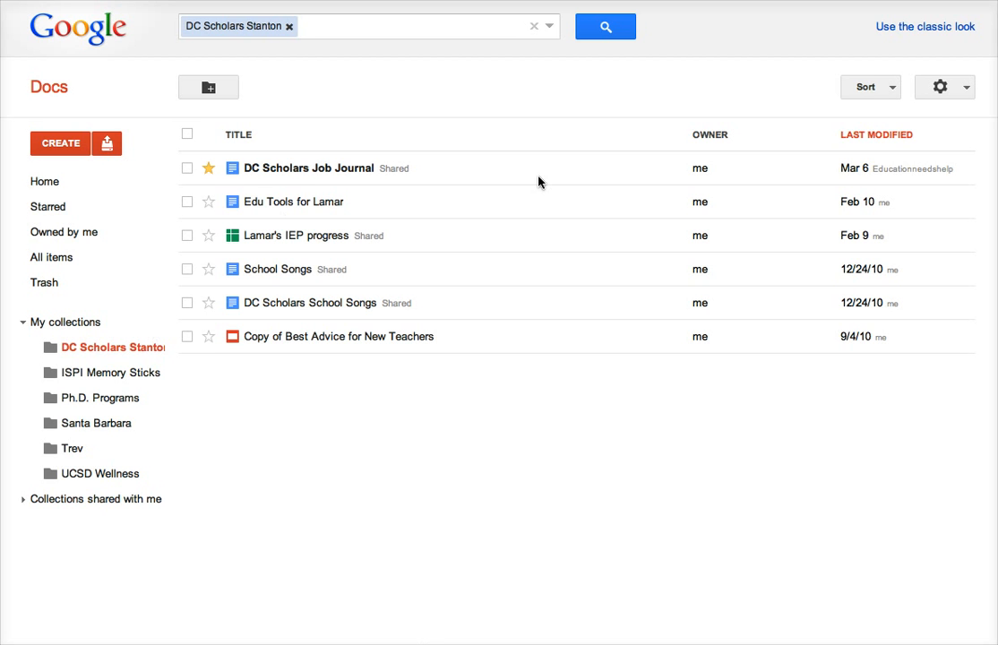
- Create a new form and go to the Geometry Assessment form's title and description fields
left_click(65, 146)
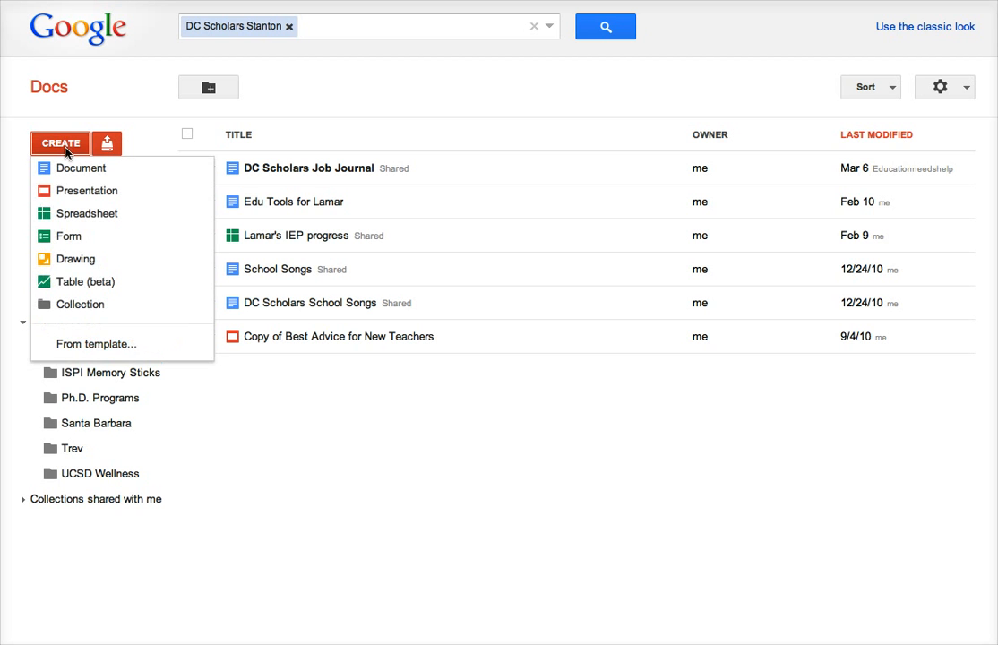
left_click(66, 236)
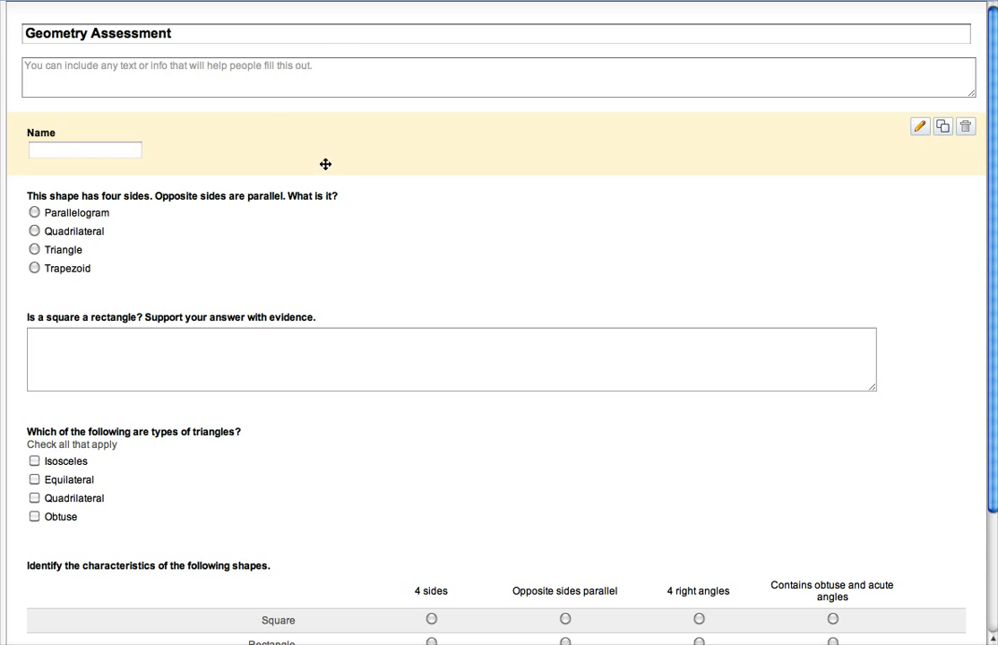
left_click(231, 33)
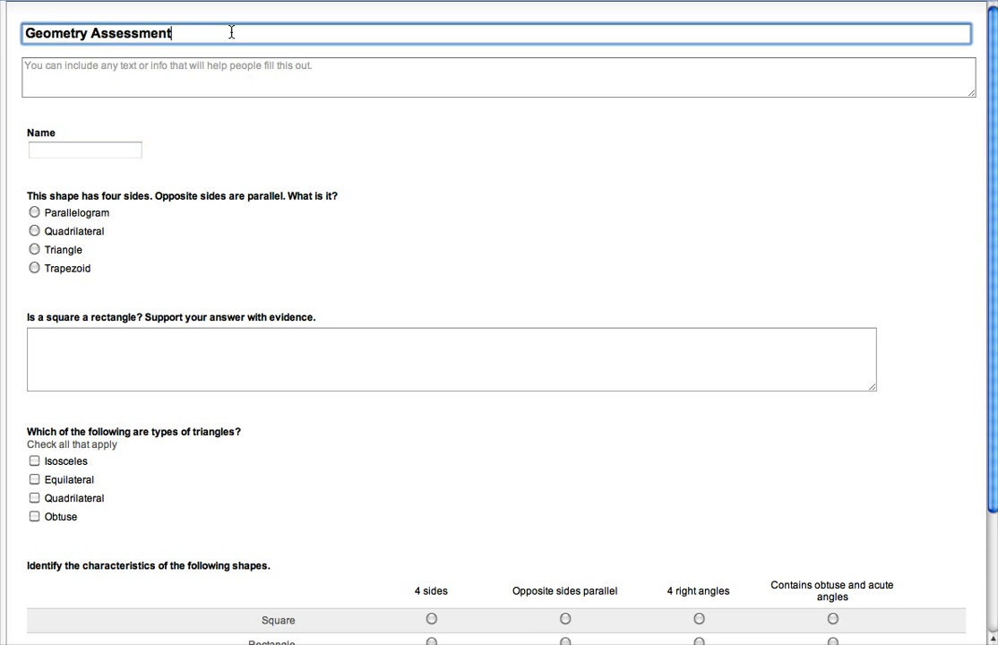
left_click(280, 84)
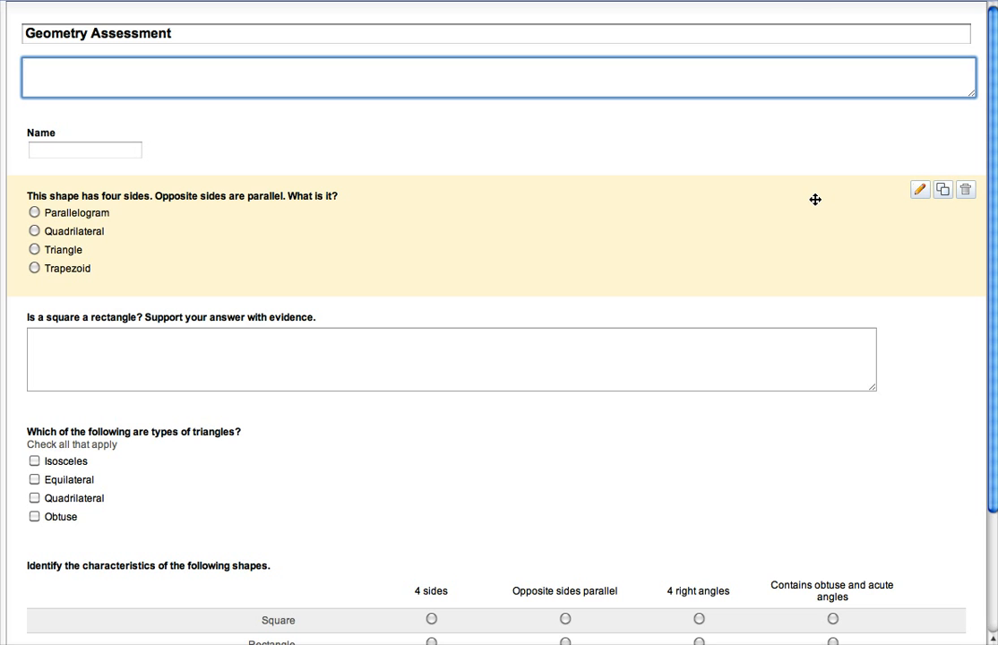
- Open the four-sided shape question for editing, review its available question types and help text field, and close it
left_click(921, 192)
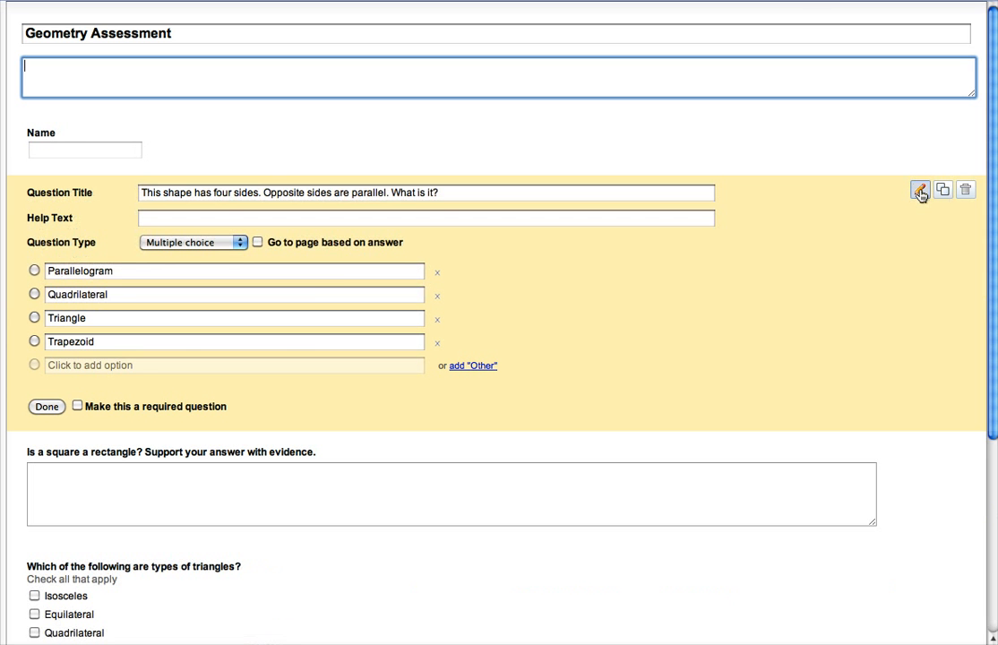
left_click(215, 244)
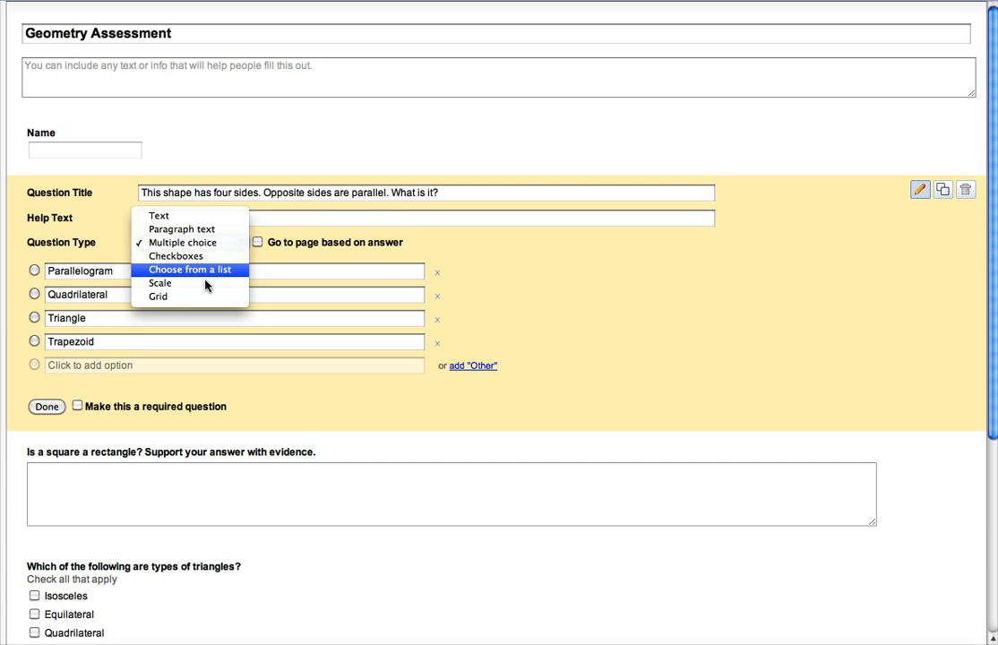
left_click(690, 280)
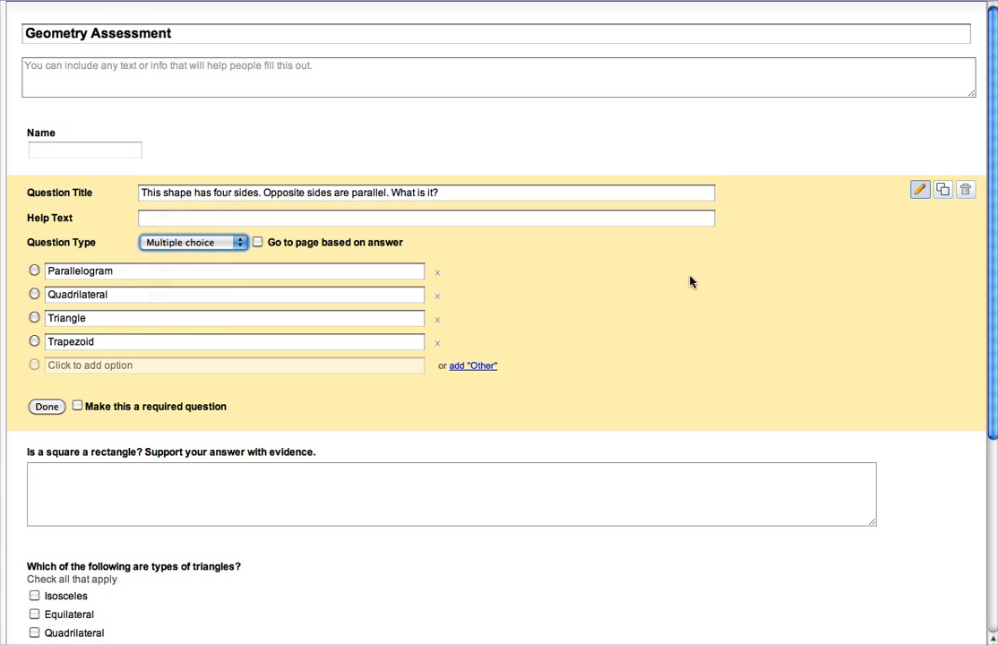
left_click(473, 219)
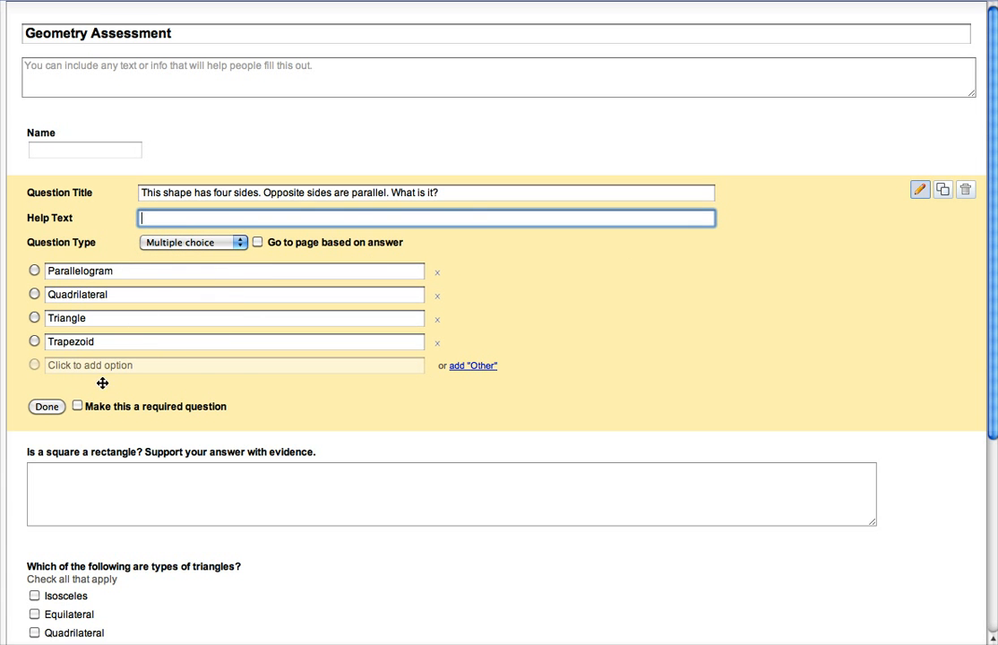
left_click(47, 406)
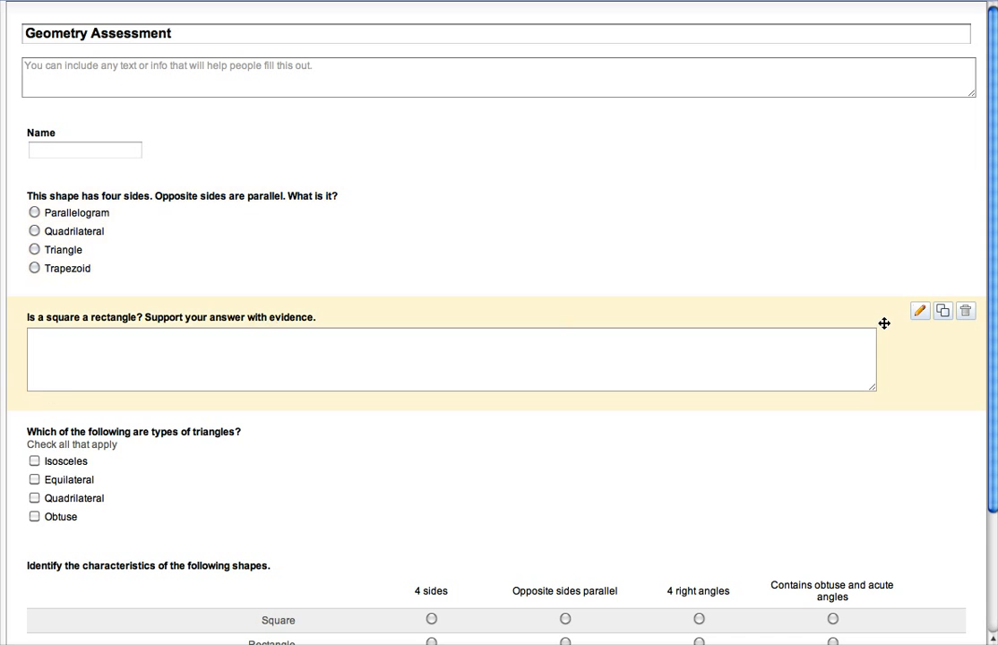
- Review the question type options of the "Is a square a rectangle?" question, keep Paragraph text, and finish editing
left_click(919, 311)
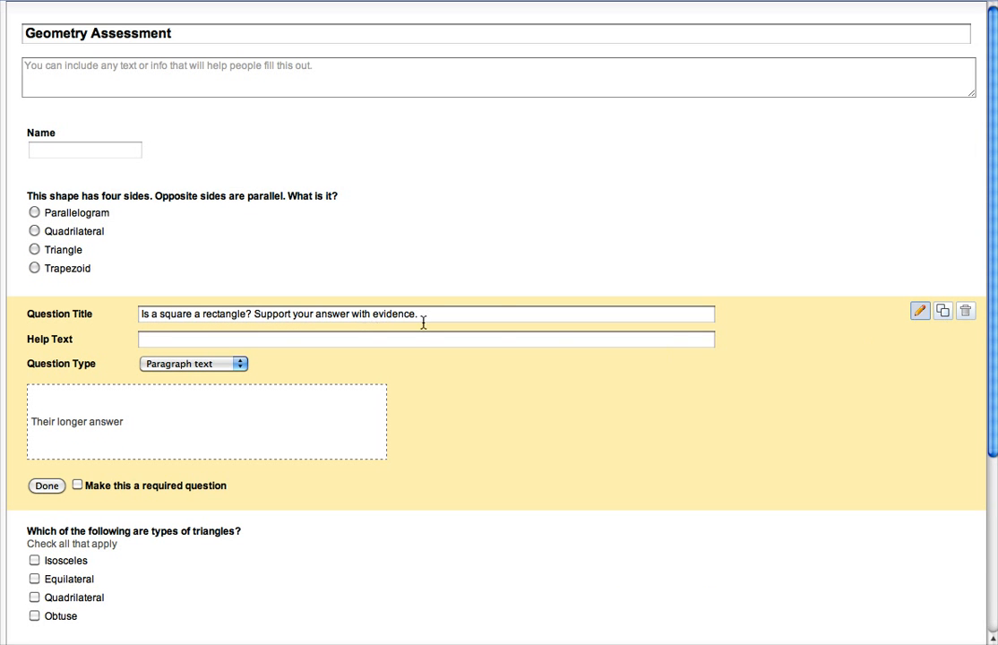
left_click(220, 370)
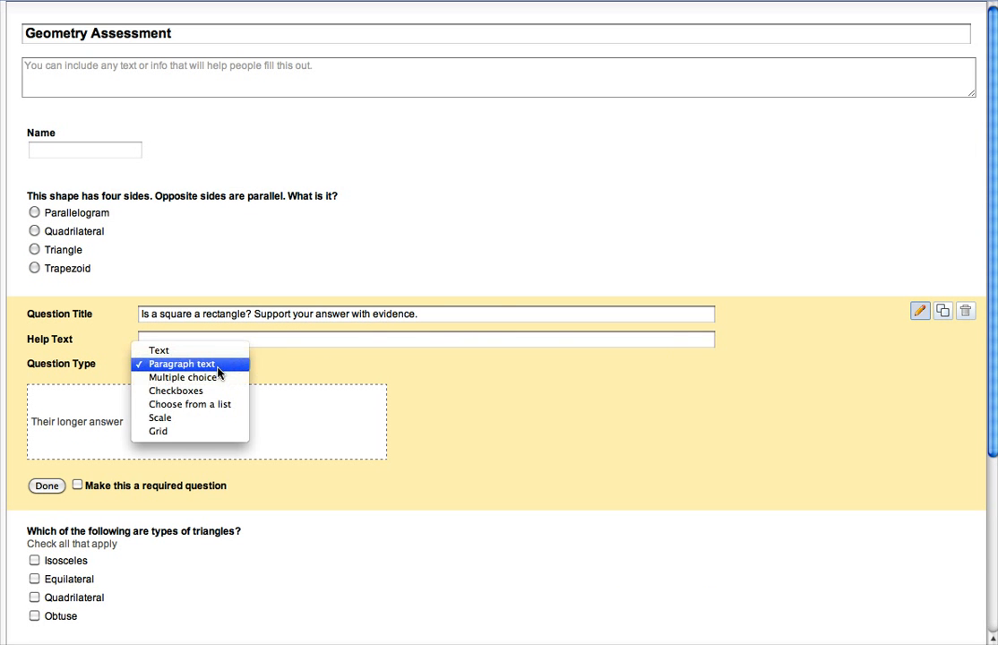
left_click(220, 372)
left_click(48, 486)
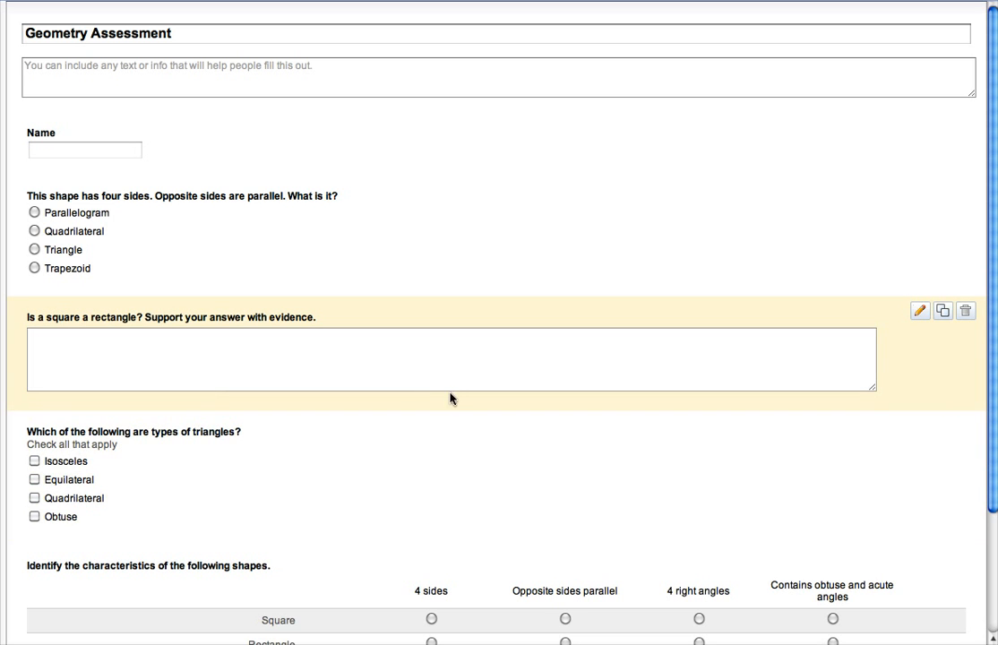
- Open the types of triangles question to examine its help text and checkbox options, and close it
scroll(452, 399, "down", 3)
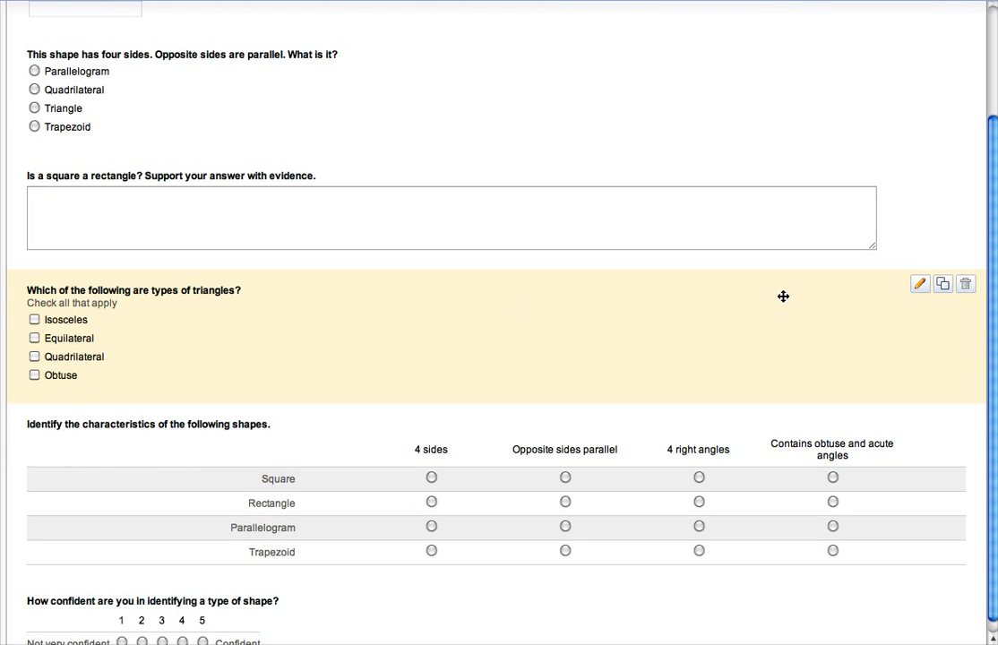
left_click(920, 285)
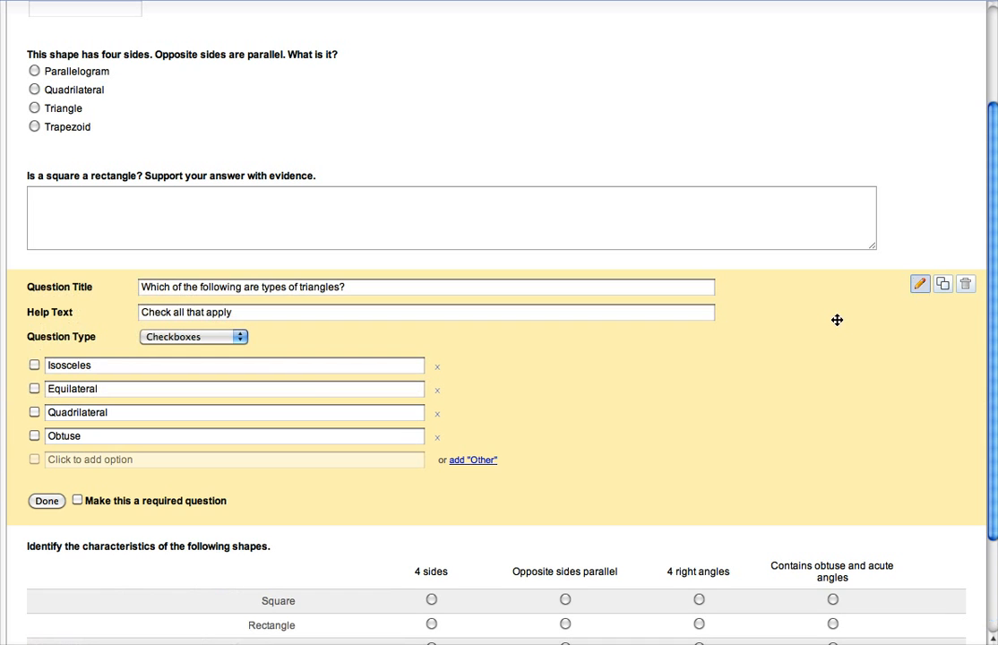
left_click(42, 502)
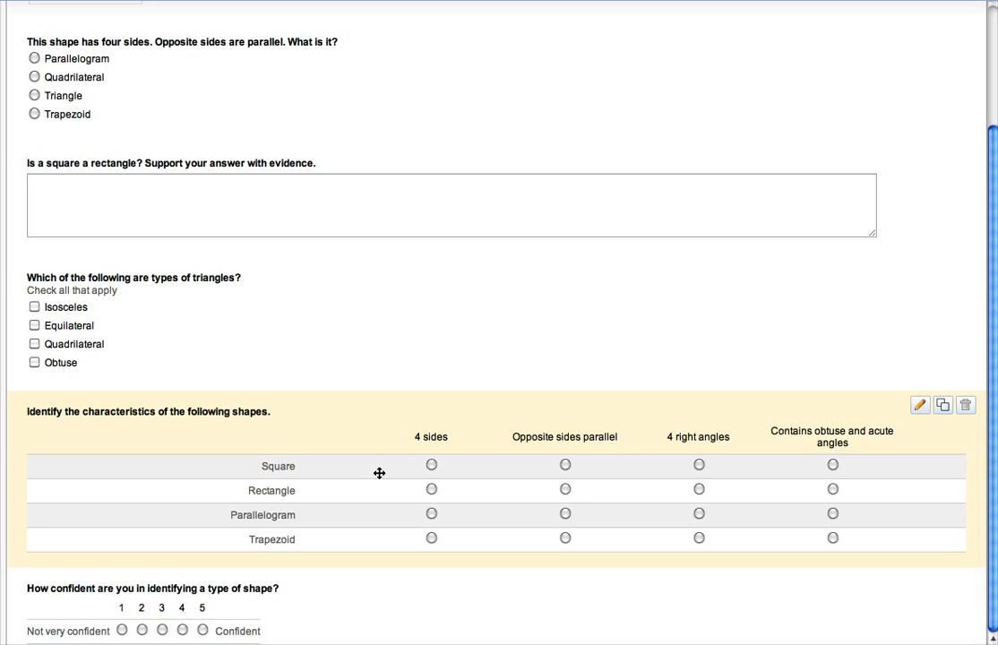
- Choose 4 sides and replace it with 4 right angles for Square in the shape characteristics grid
left_click(431, 465)
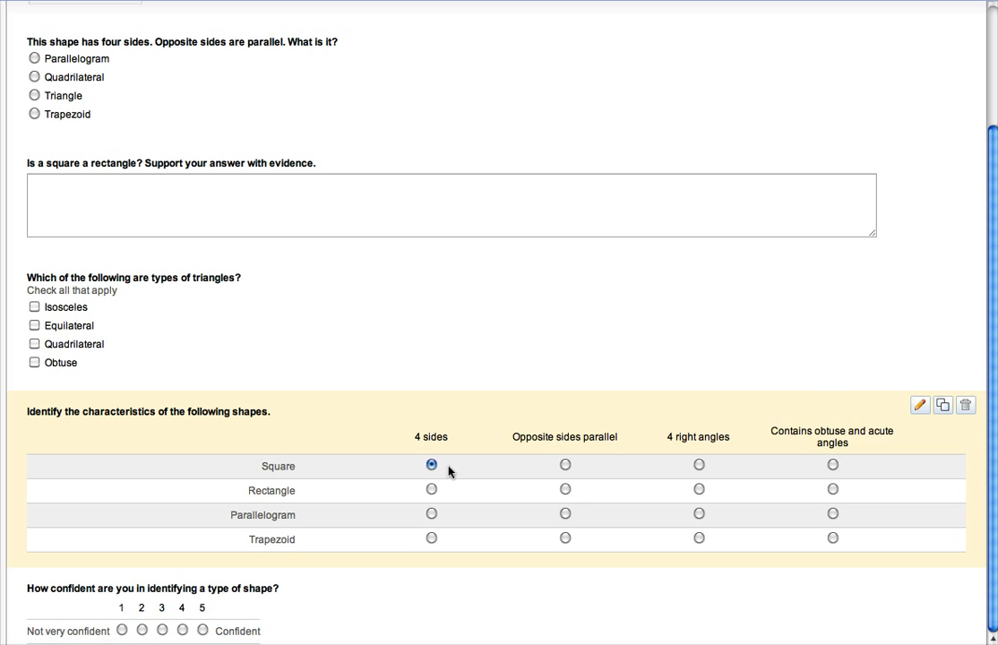
left_click(699, 465)
- Open the question about confidence in identifying shapes, examine its scale range and labels, and close it
left_click(806, 583)
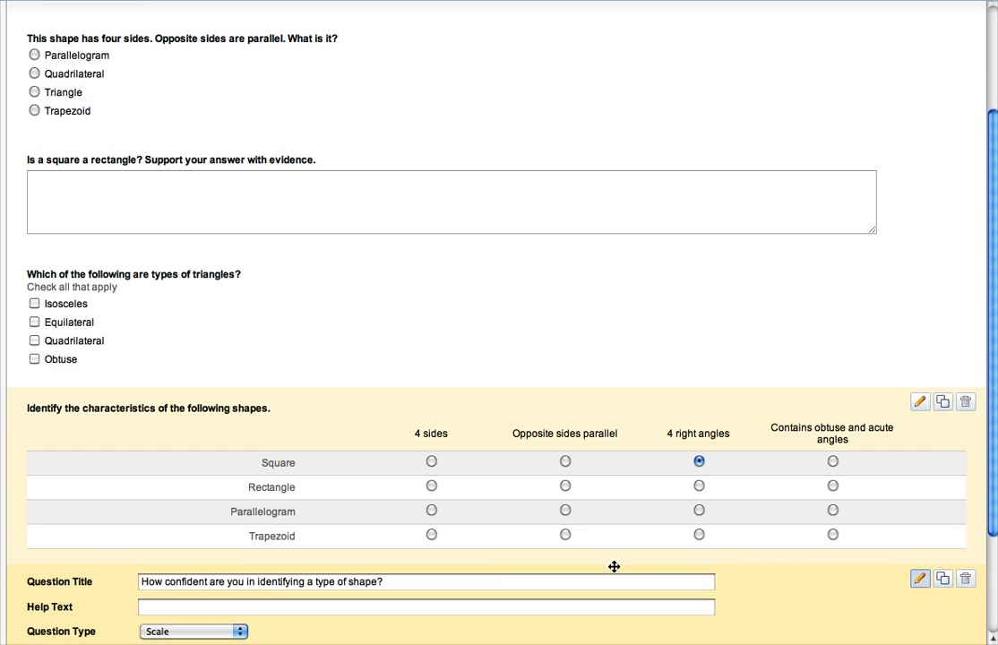
scroll(614, 565, "down", 3)
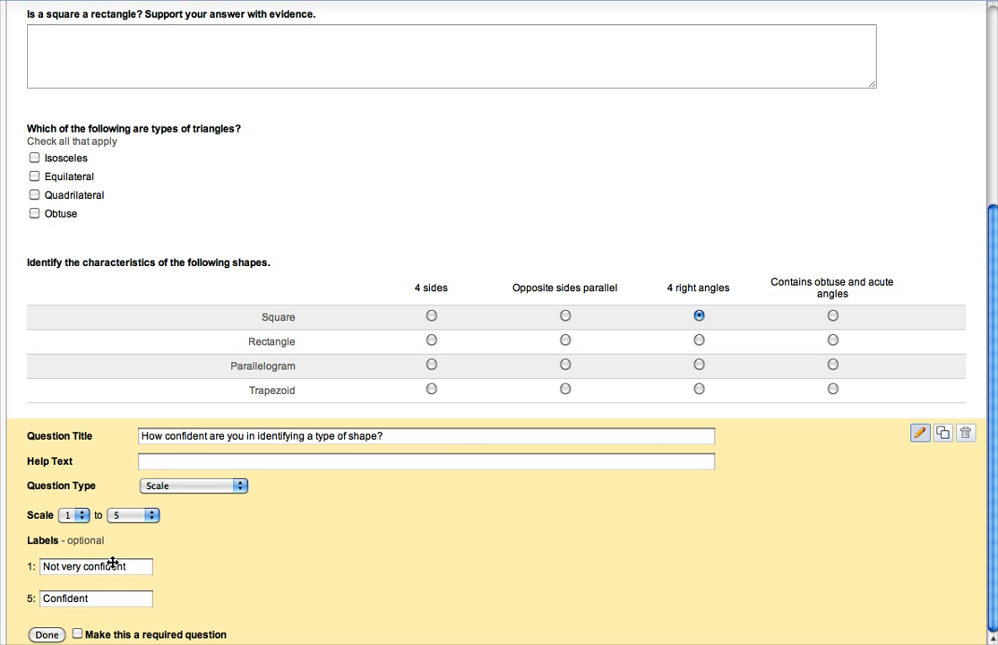
left_click(54, 631)
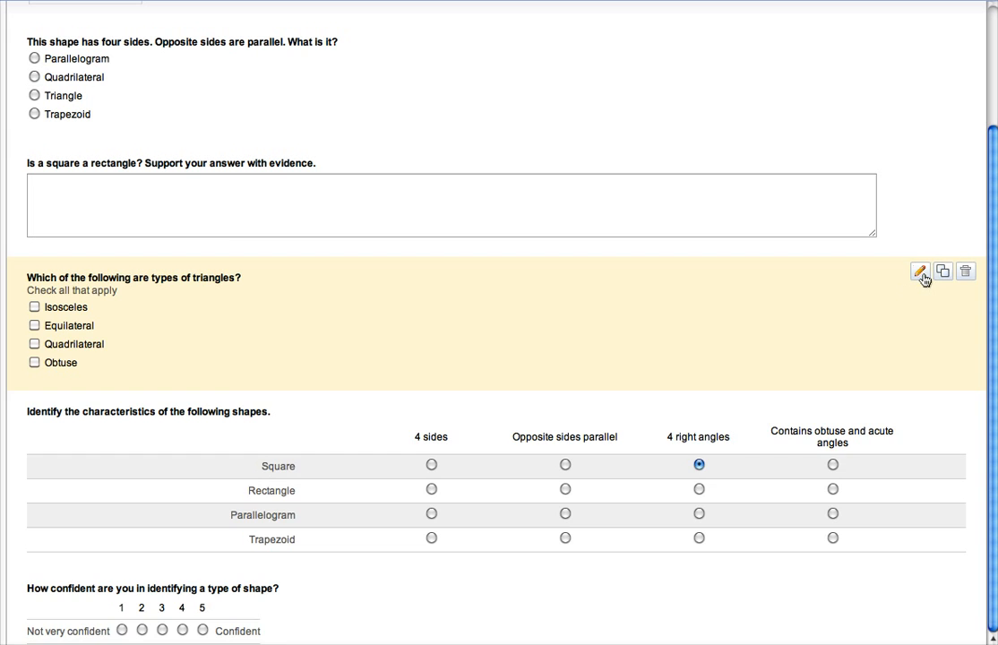
- Make the "Which of the following are types of triangles?" question required
left_click(922, 273)
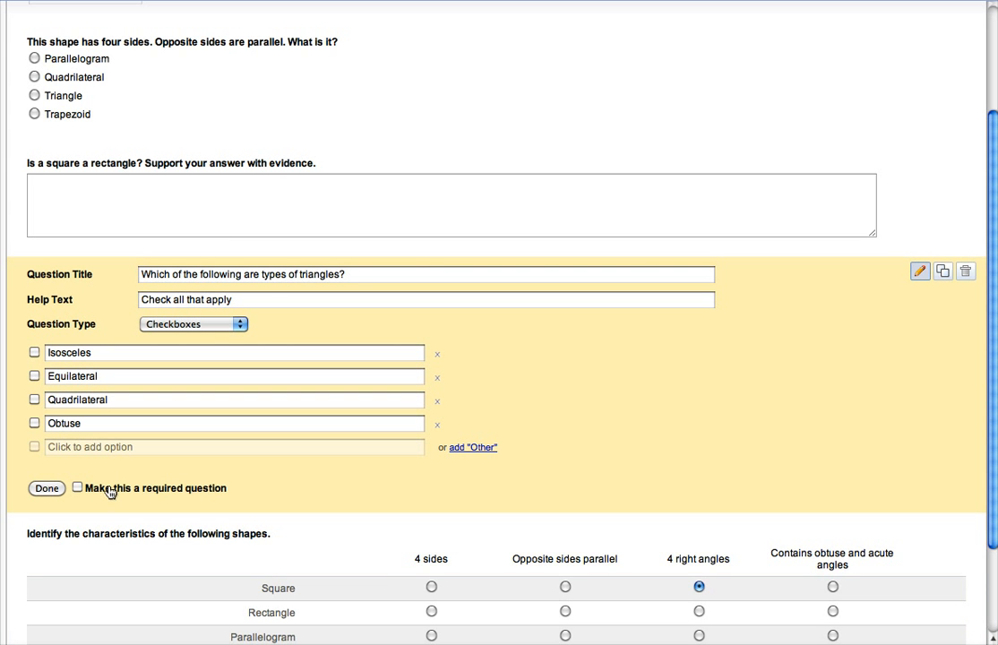
left_click(110, 493)
left_click(44, 489)
- Examine the form's confirmation message and response summary option, and close them without saving
scroll(493, 404, "up", 3)
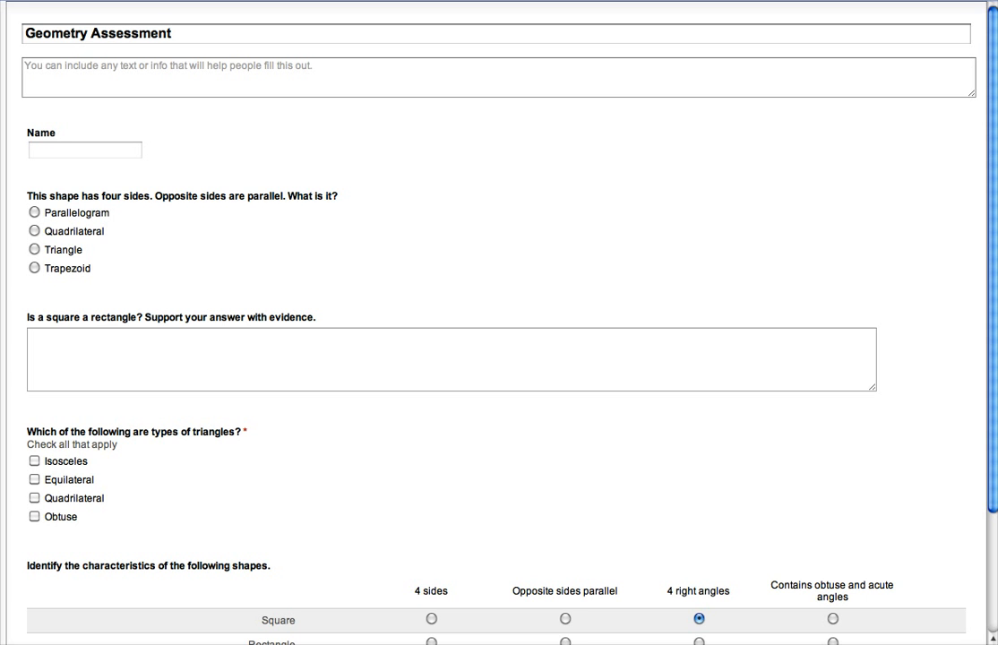
scroll(499, 323, "up", 1)
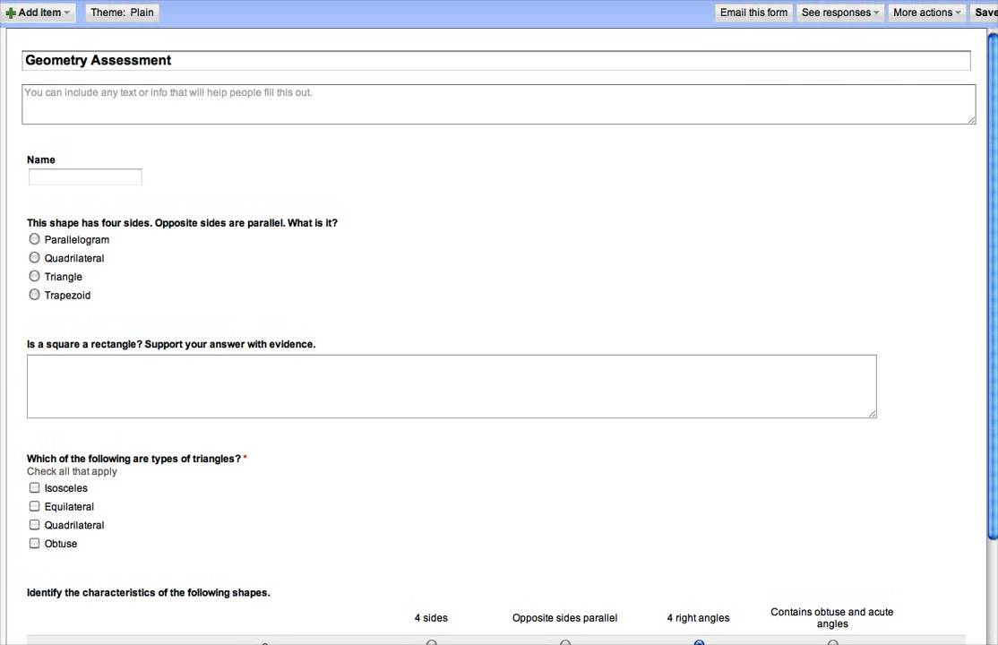
left_click(927, 13)
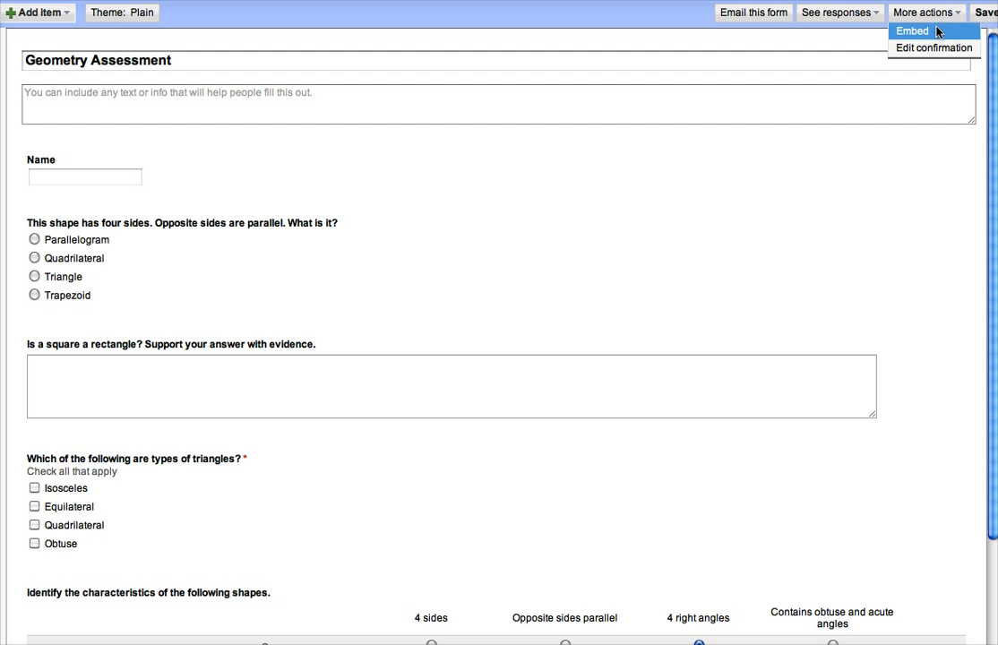
left_click(933, 47)
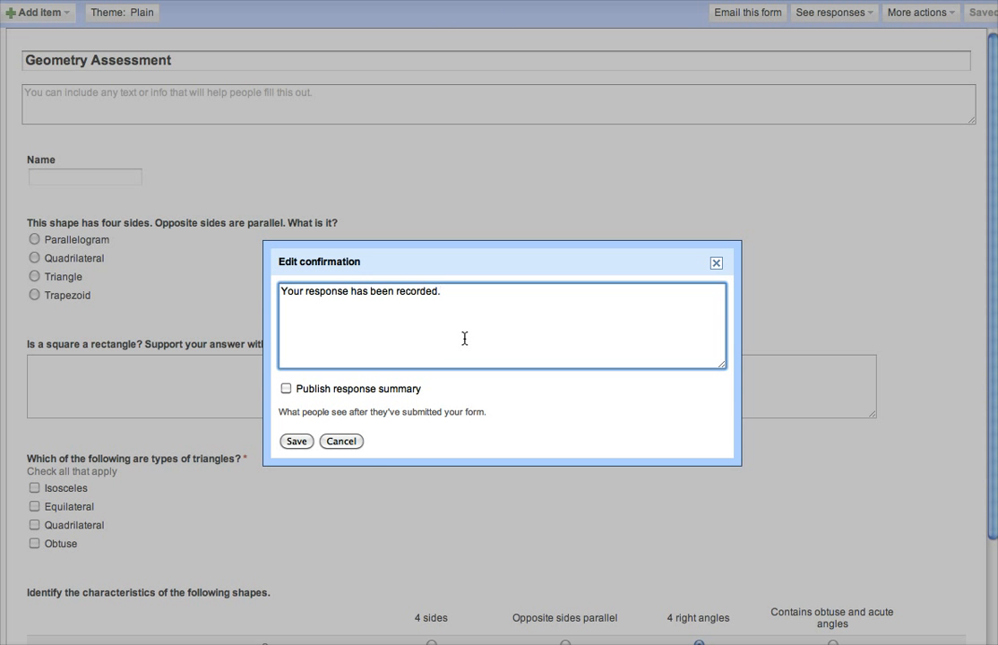
left_click(349, 441)
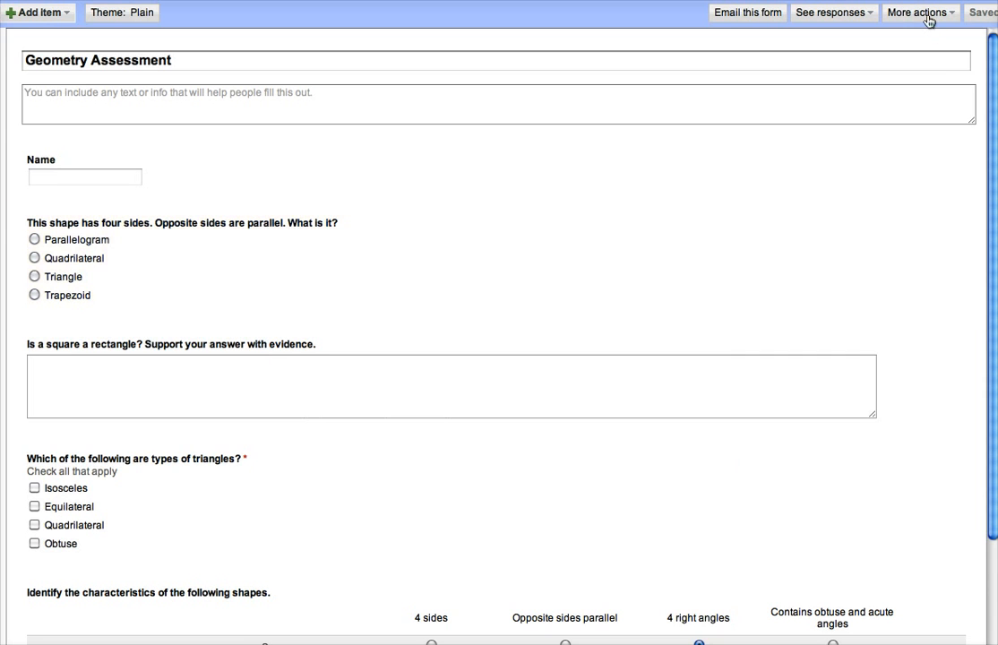
- Check the form's embed option, open the collected responses spreadsheet, and select the Student 1 name cell
left_click(929, 18)
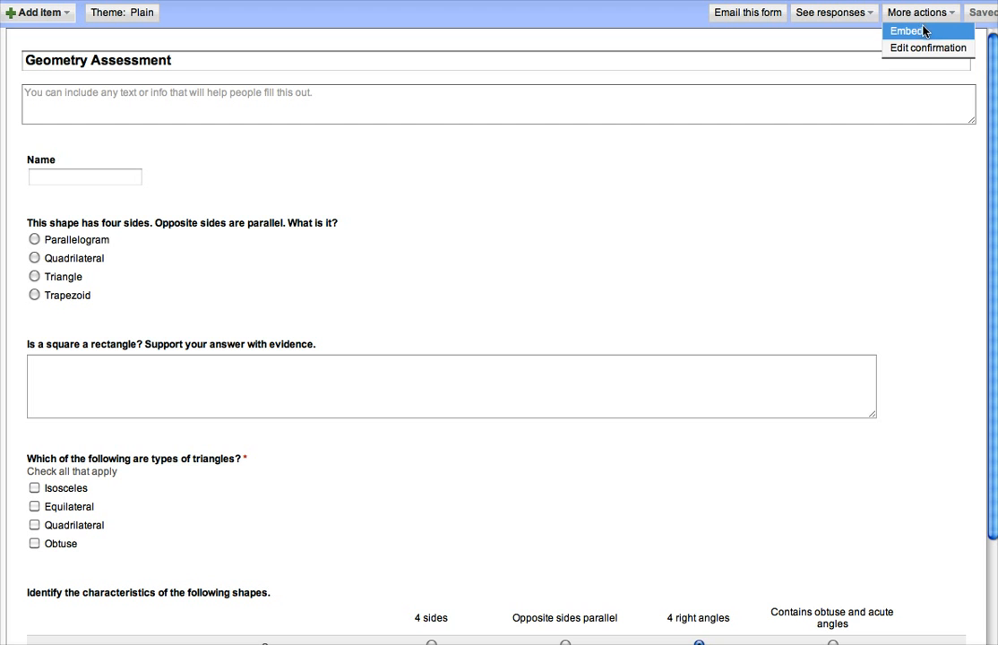
left_click(862, 14)
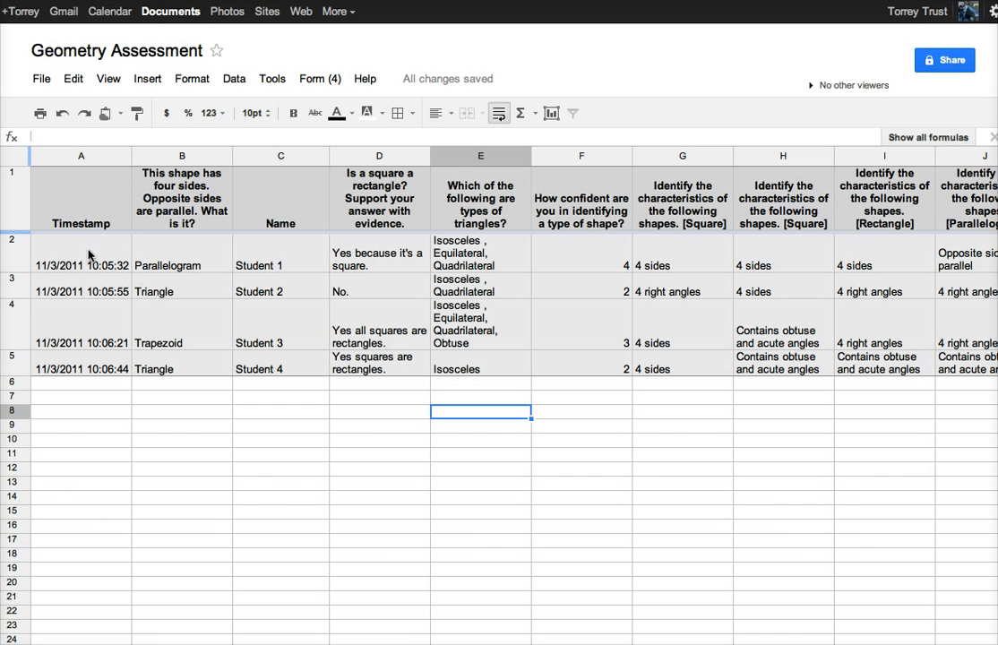
left_click(287, 263)
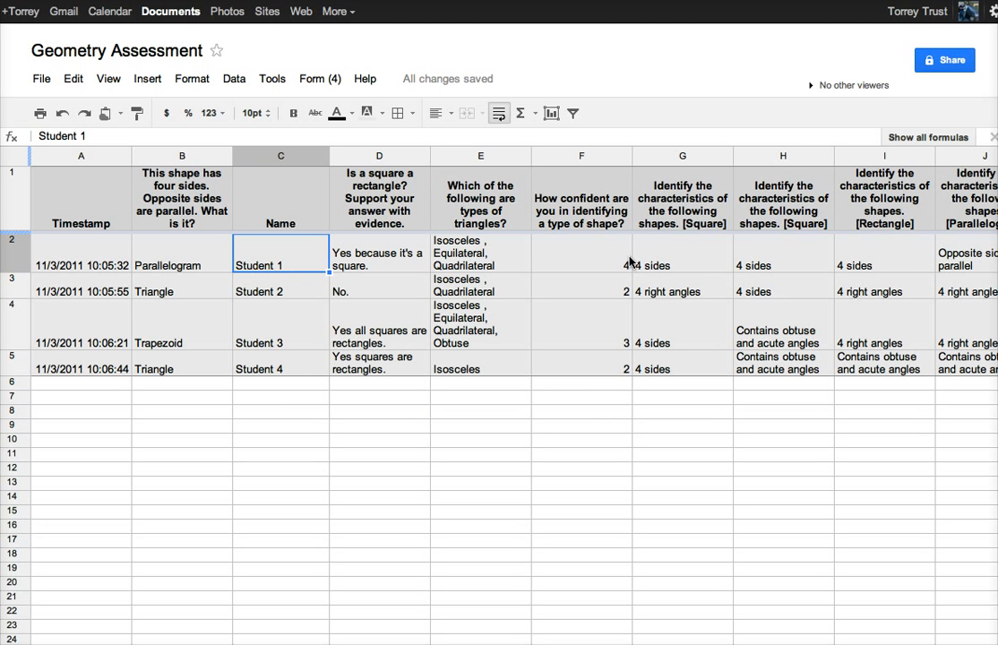
- Show the summary of responses and review the answer charts for each question
left_click(335, 79)
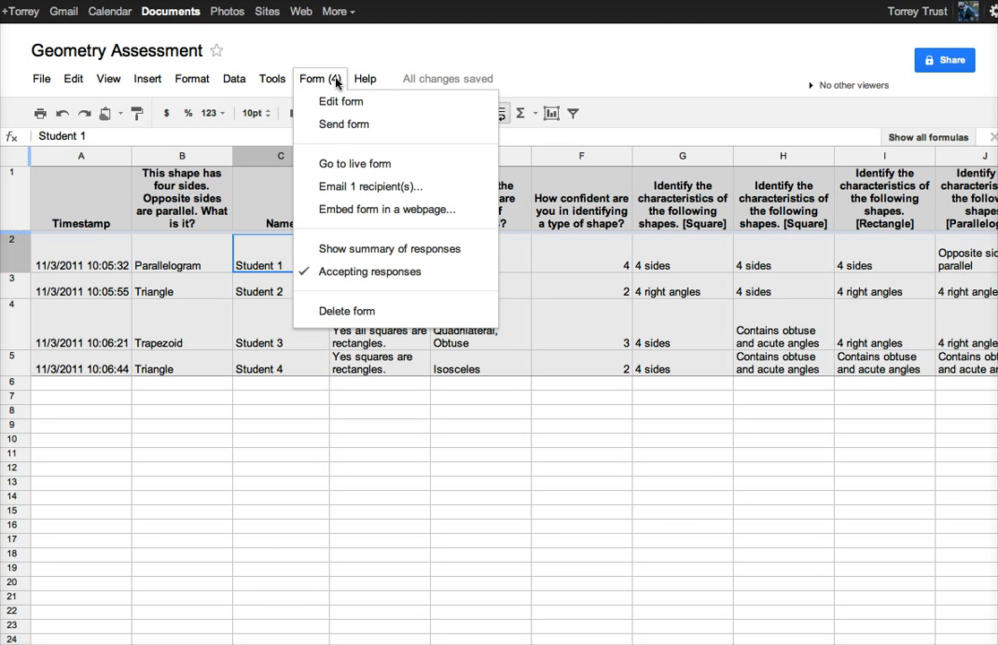
left_click(400, 252)
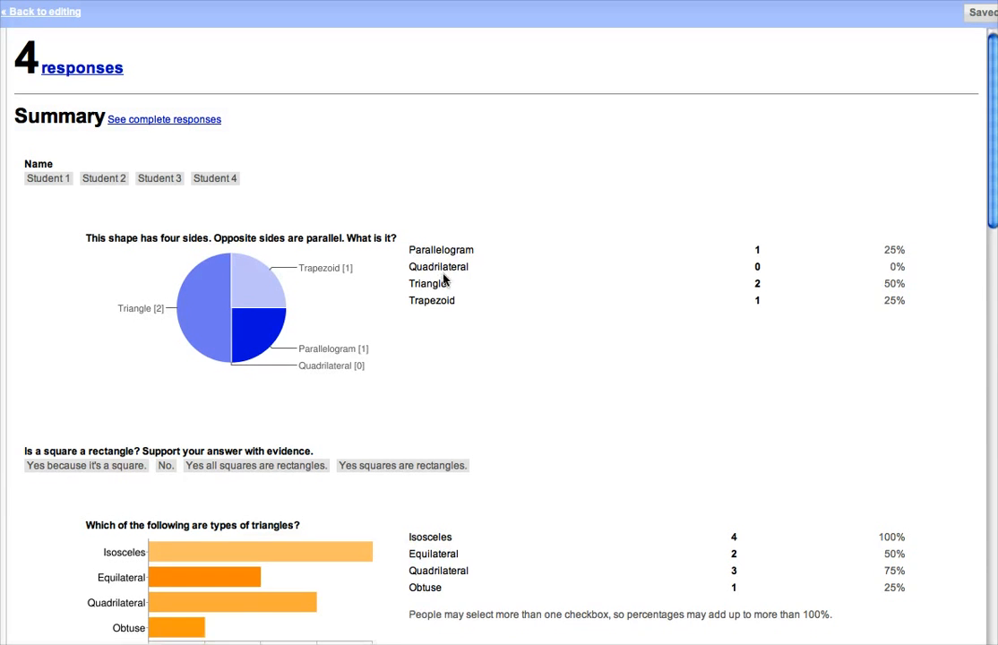
scroll(441, 278, "down", 5)
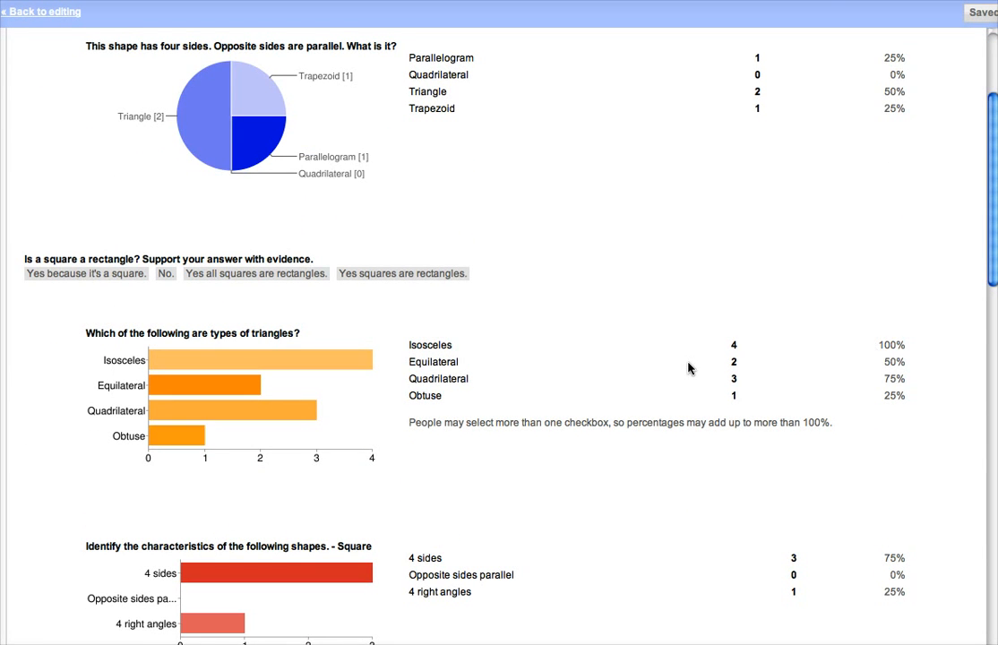
scroll(688, 367, "down", 1)
scroll(688, 368, "down", 5)
scroll(689, 368, "down", 10)
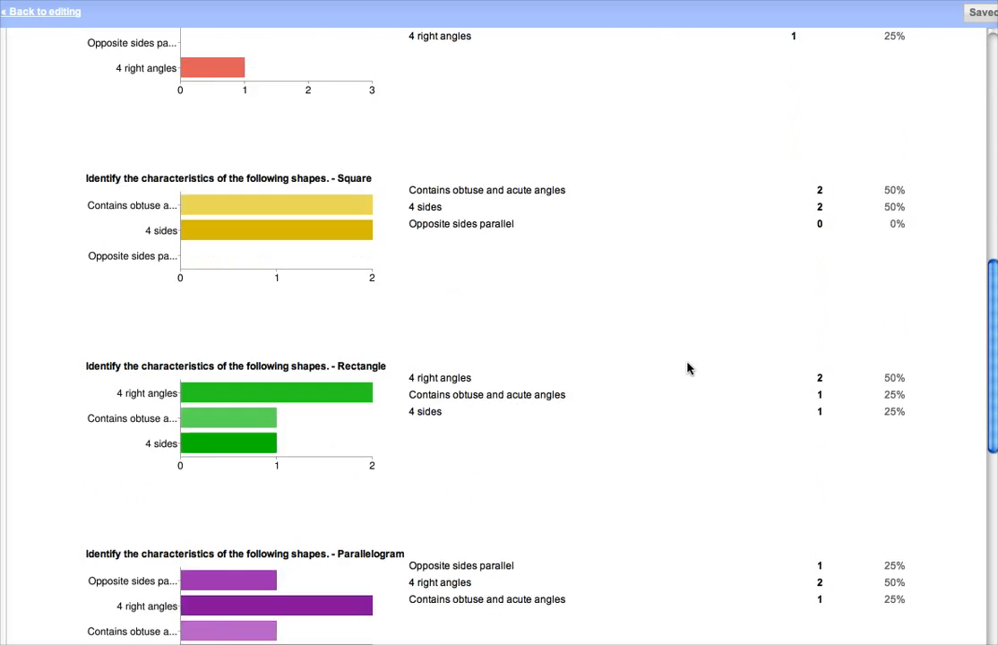